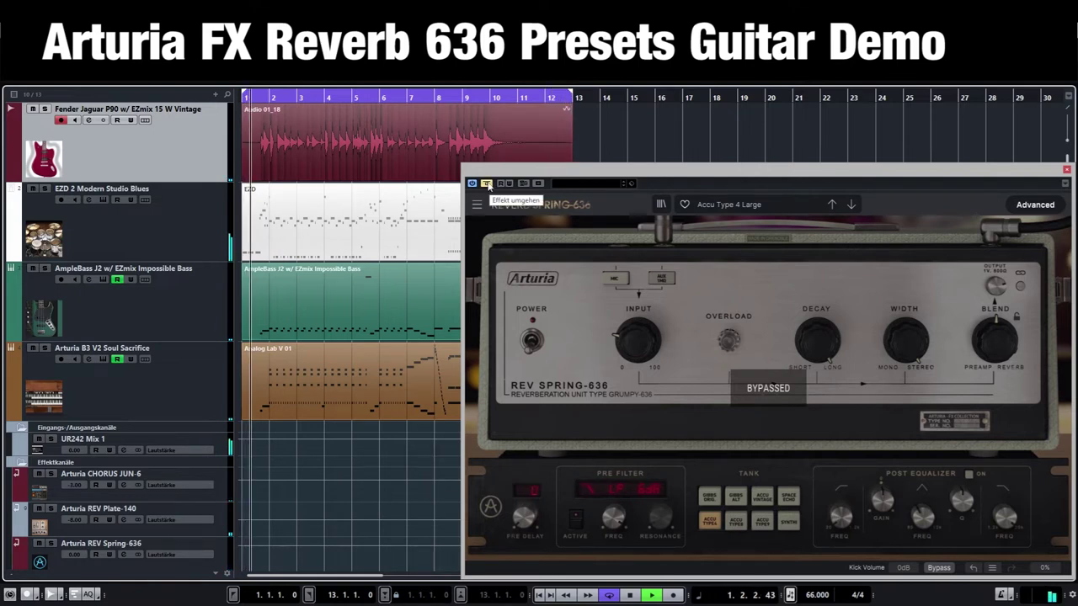
Take the spring reverb out of bypass and switch it to the Accu Type 4 Small preset.
{"action": "left_click", "coordinate": [487, 184]}
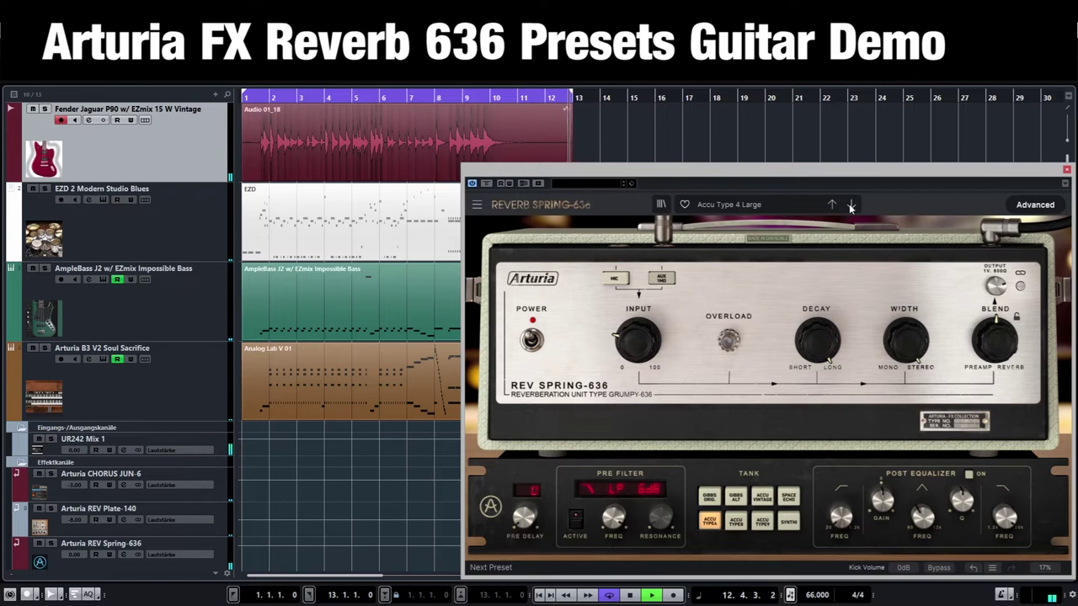
{"action": "left_click", "coordinate": [850, 205]}
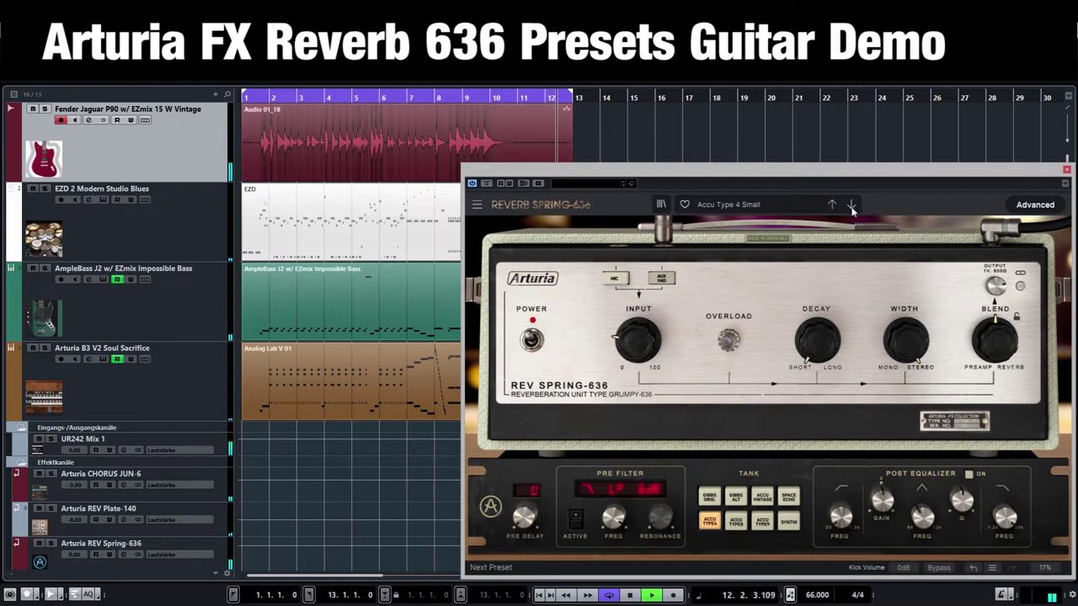
Load the Accu Type 8 Medium preset and raise its Blend and Input slightly.
{"action": "left_click", "coordinate": [851, 204]}
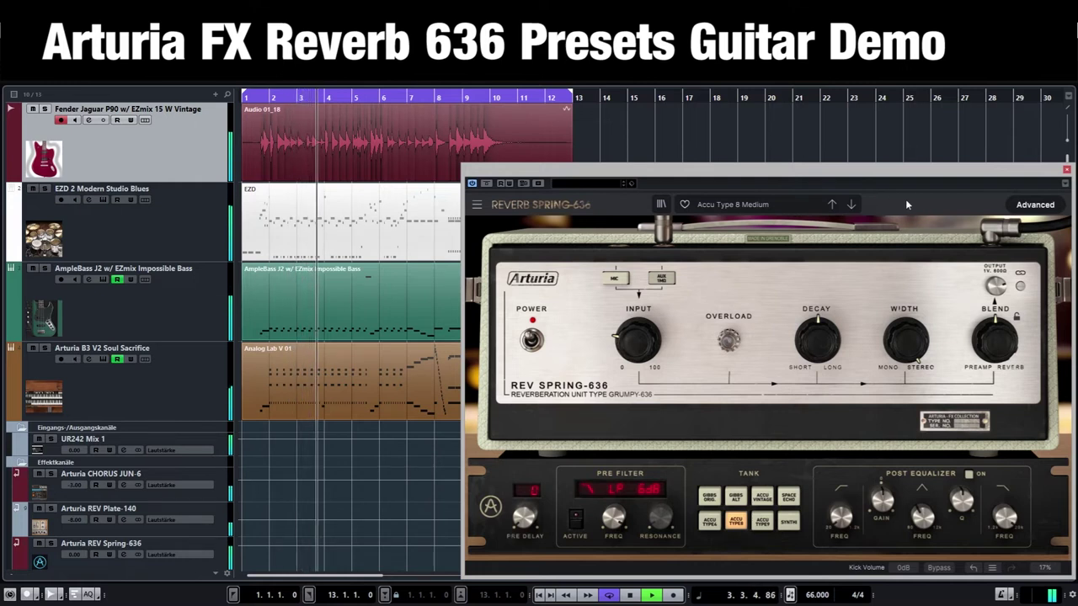
{"action": "mouse_move", "coordinate": [994, 343]}
{"action": "left_click_drag", "start_coordinate": [993, 343], "coordinate": [994, 319]}
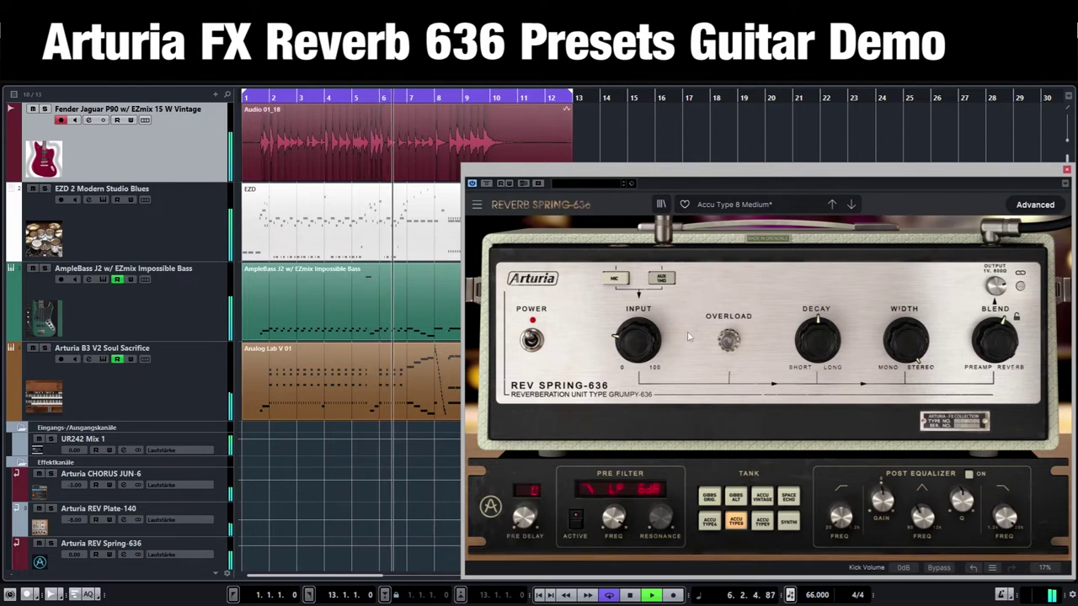
{"action": "mouse_move", "coordinate": [624, 337]}
{"action": "scroll", "coordinate": [618, 333], "scroll_direction": "up", "scroll_amount": 2}
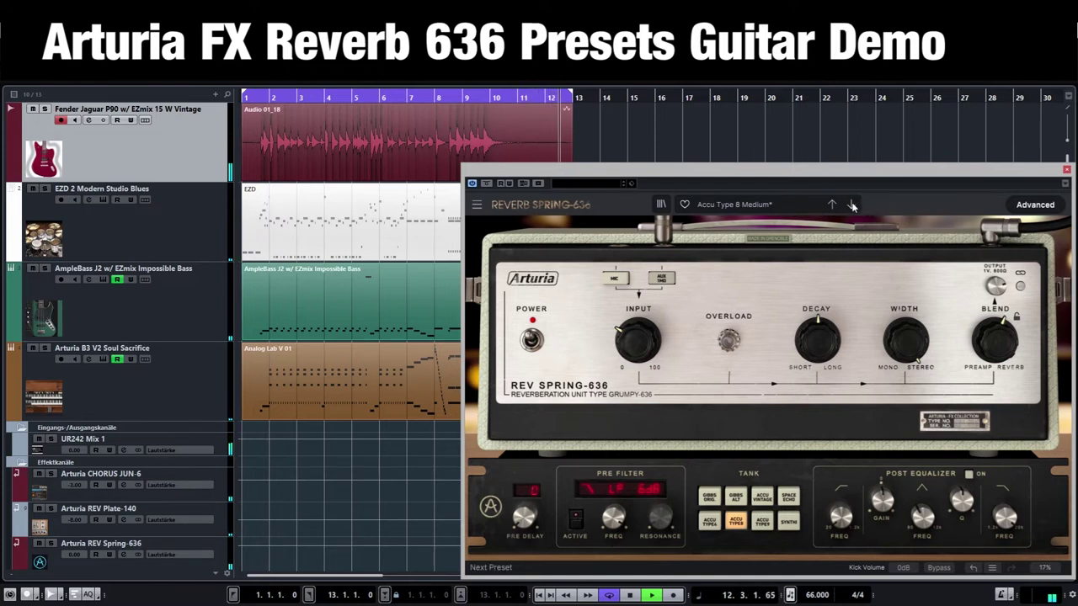
Audition the following reverb presets, from Accu Type 9 Large to Accu Vintage Large.
{"action": "left_click", "coordinate": [852, 205]}
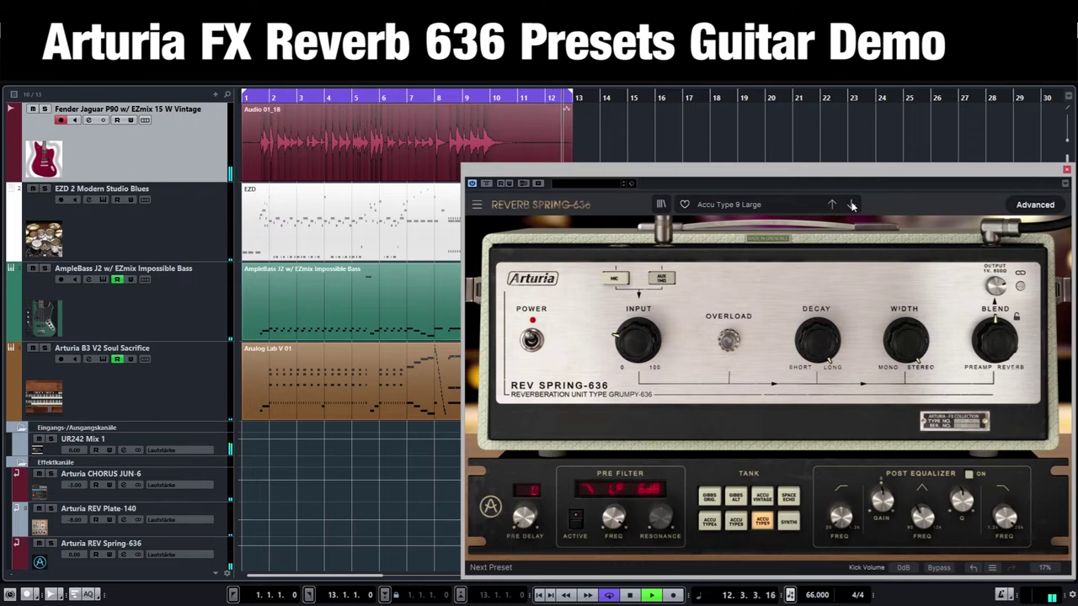
{"action": "left_click", "coordinate": [852, 205]}
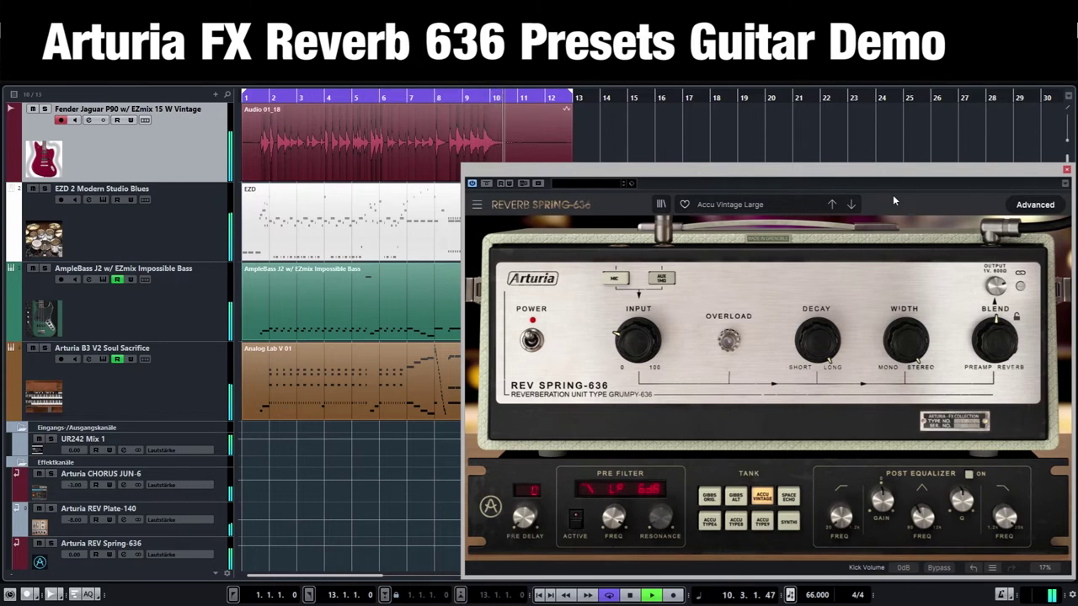
Load the Alt Gibbs Large preset, raise Blend slightly and turn Width from mono toward stereo.
{"action": "left_click", "coordinate": [852, 205]}
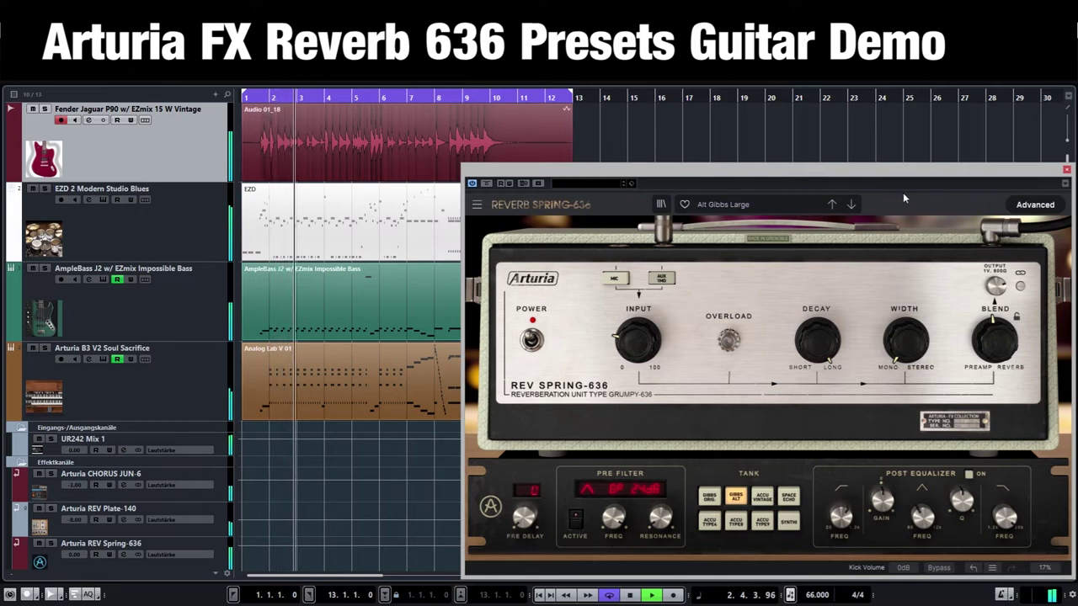
{"action": "mouse_move", "coordinate": [989, 349]}
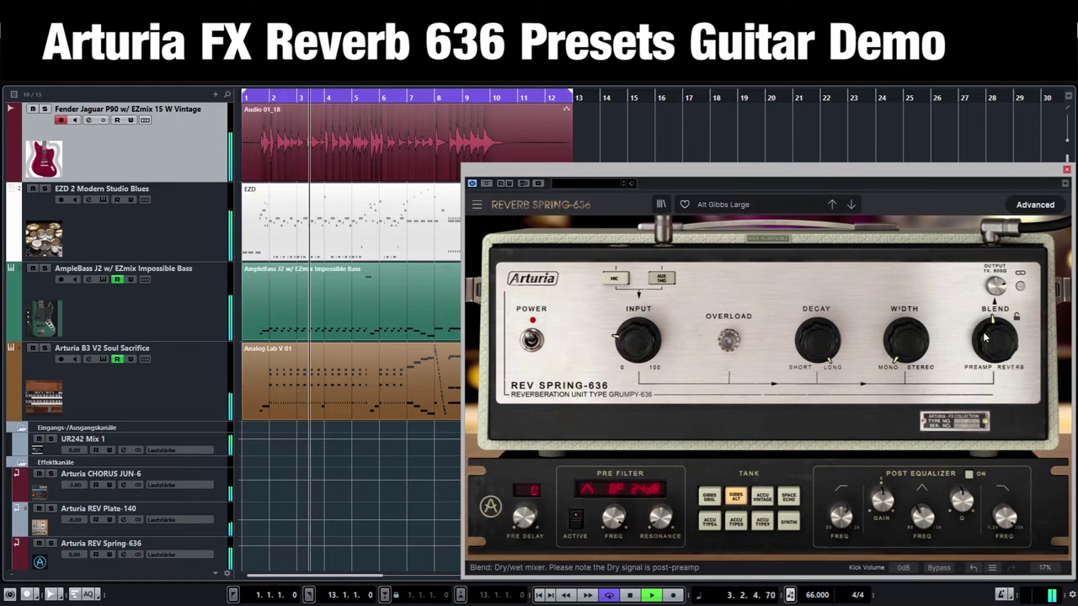
{"action": "left_click_drag", "start_coordinate": [989, 350], "coordinate": [989, 327]}
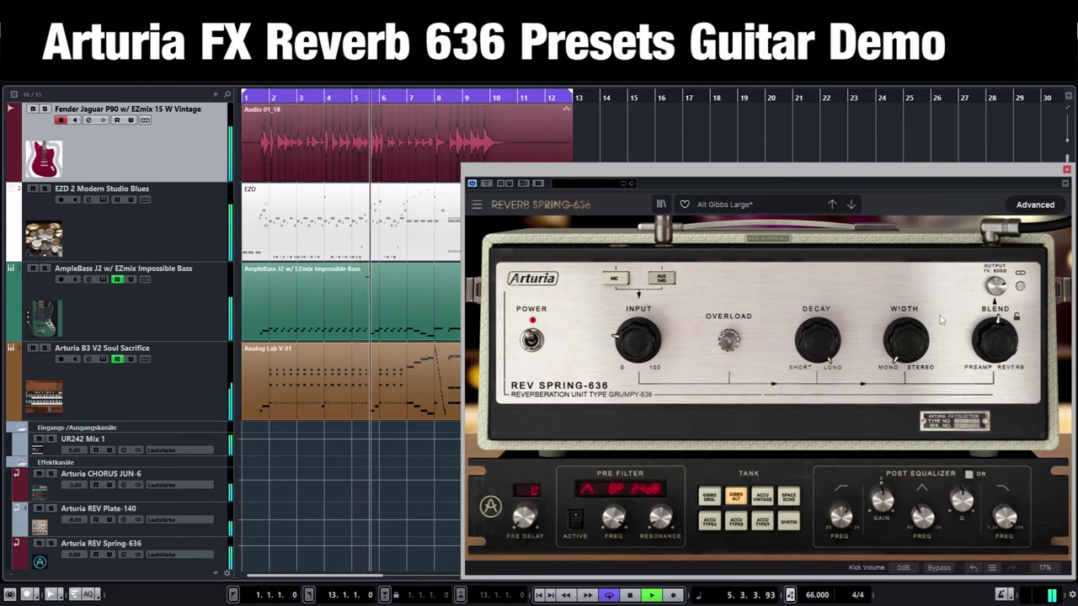
{"action": "left_click_drag", "start_coordinate": [909, 351], "coordinate": [909, 311]}
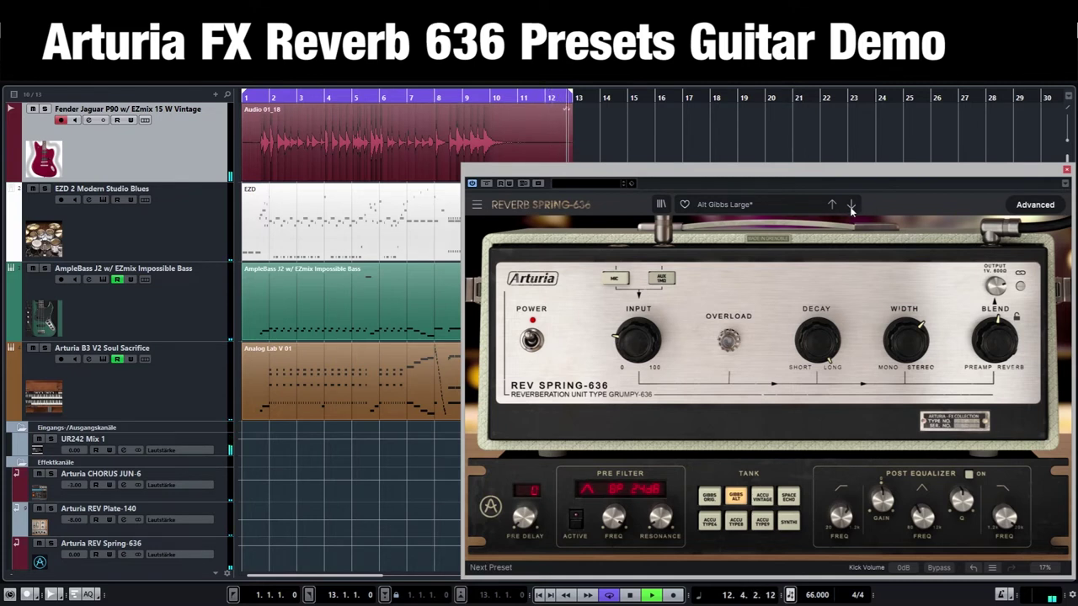
Load the Alt Gibbs Medium preset, raise Blend and turn Width fully to stereo.
{"action": "left_click", "coordinate": [851, 206]}
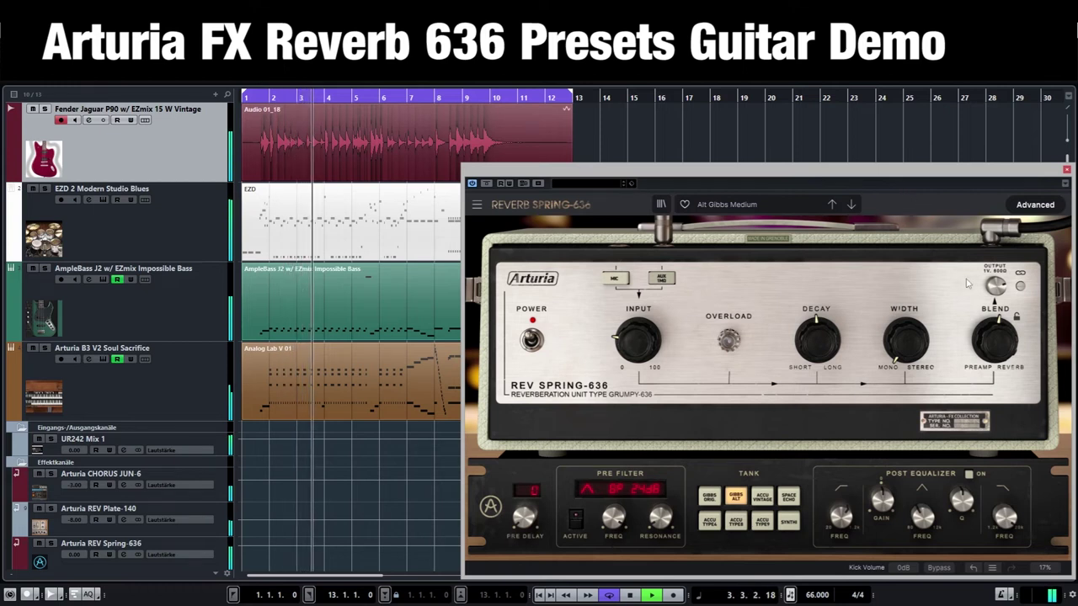
{"action": "mouse_move", "coordinate": [991, 342]}
{"action": "left_click_drag", "start_coordinate": [991, 342], "coordinate": [991, 340]}
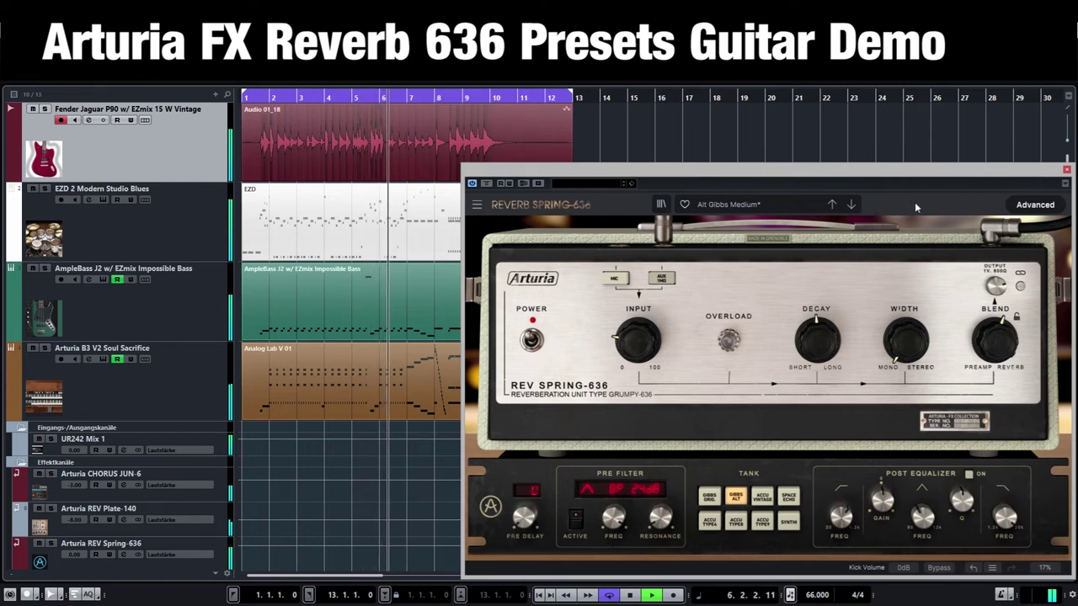
{"action": "left_click_drag", "start_coordinate": [906, 339], "coordinate": [906, 200]}
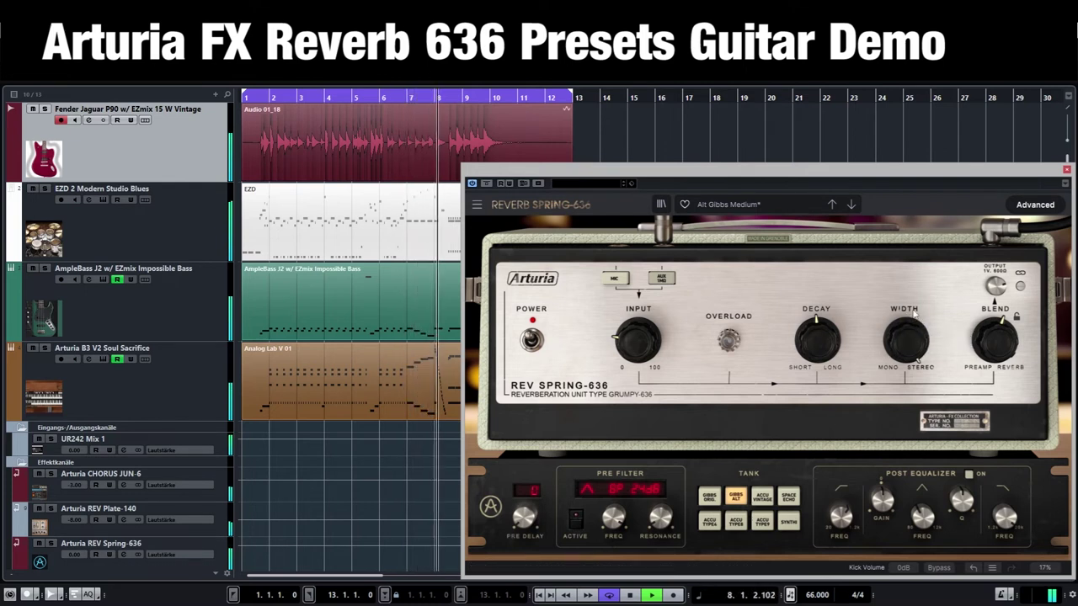
Load the Alt Gibbs Small preset and raise its Blend and Input slightly.
{"action": "left_click", "coordinate": [852, 204]}
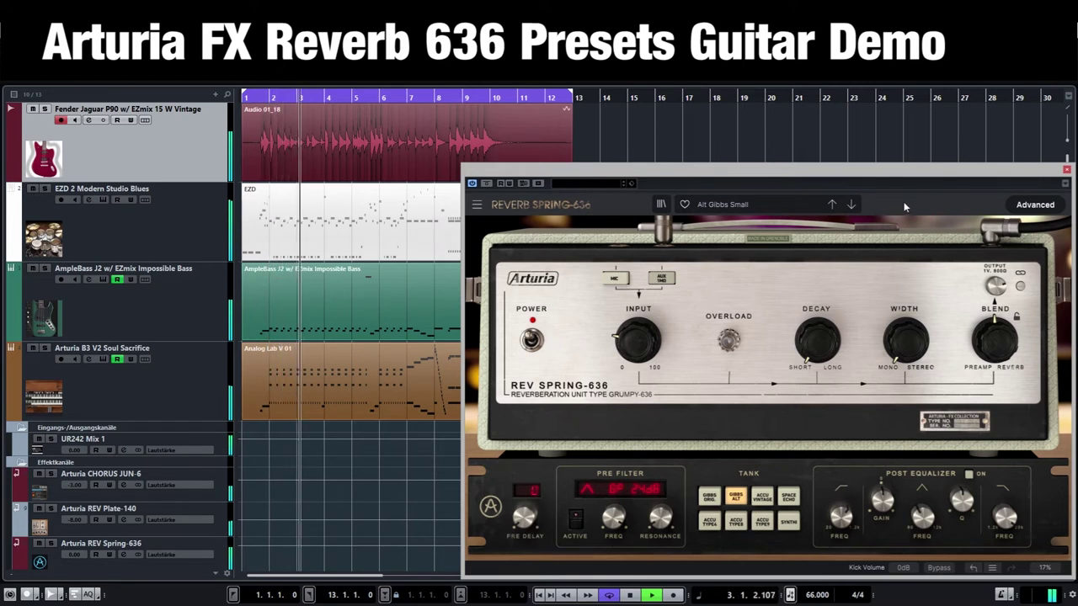
{"action": "mouse_move", "coordinate": [991, 346]}
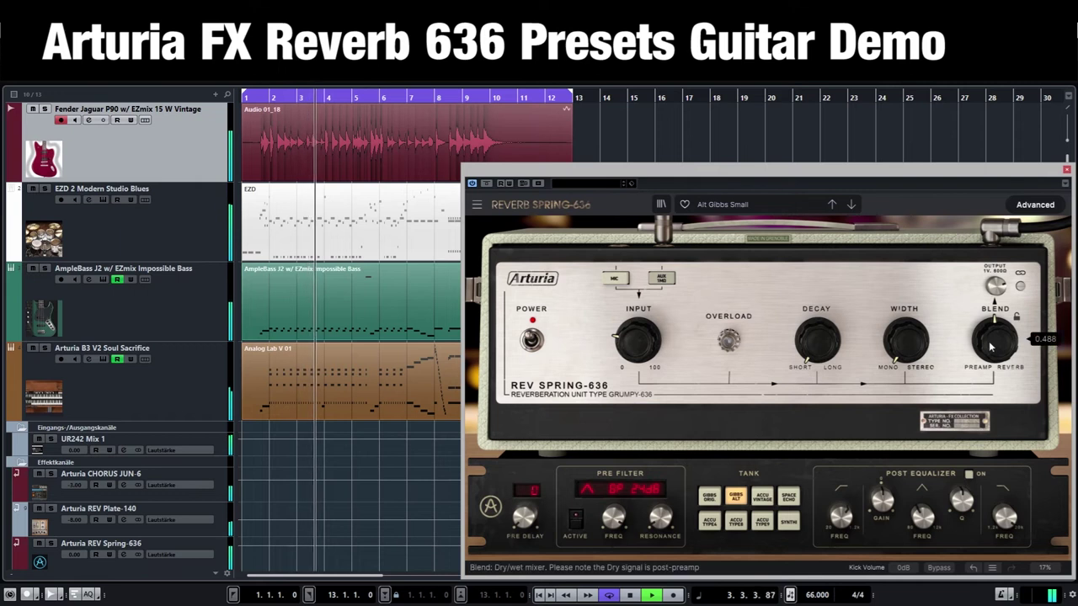
{"action": "left_click_drag", "start_coordinate": [990, 346], "coordinate": [991, 324]}
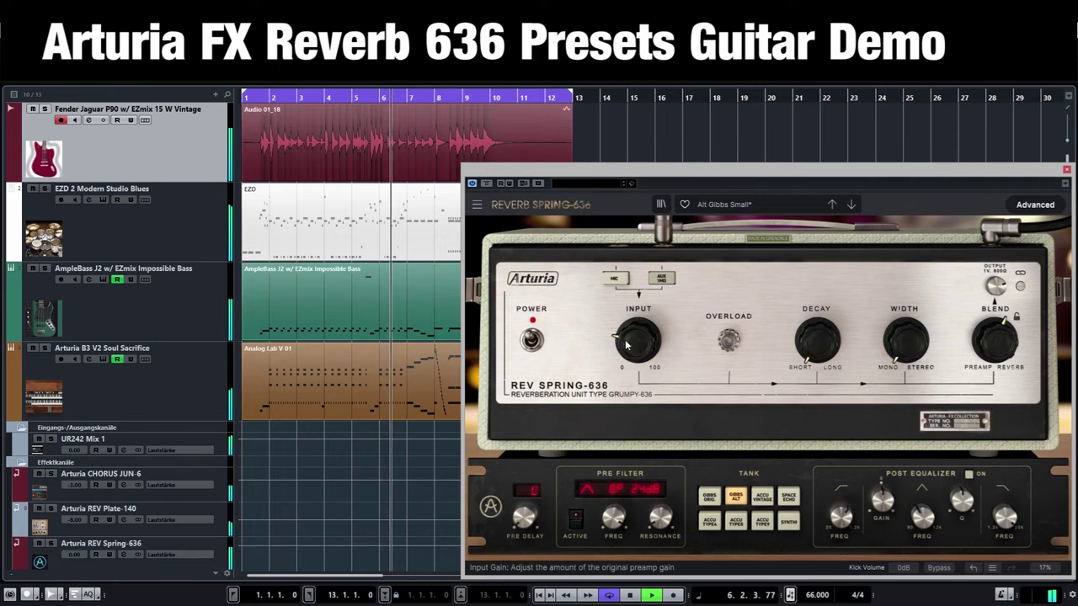
{"action": "left_click_drag", "start_coordinate": [625, 339], "coordinate": [625, 327]}
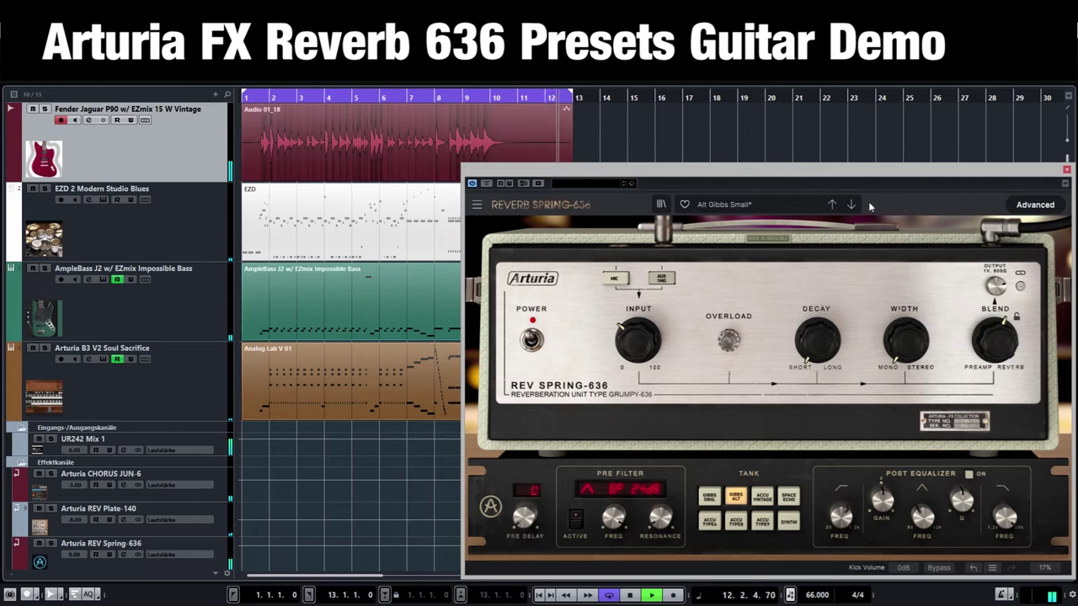
Load the Gibbs Medium preset, raise Blend and turn Width from mono toward stereo.
{"action": "left_click", "coordinate": [852, 205]}
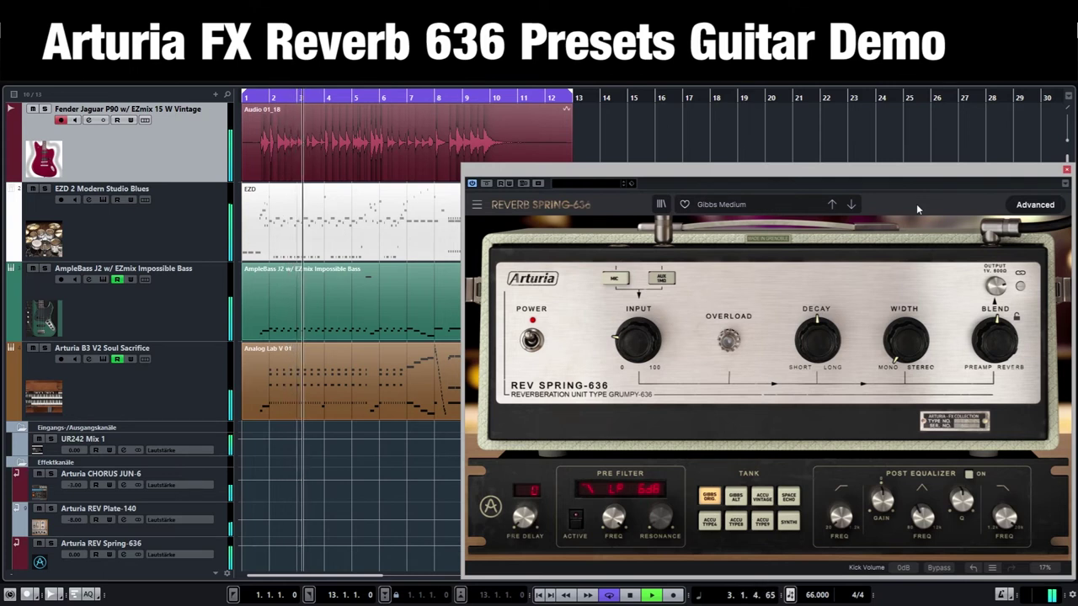
{"action": "mouse_move", "coordinate": [989, 344]}
{"action": "left_click_drag", "start_coordinate": [988, 344], "coordinate": [989, 323]}
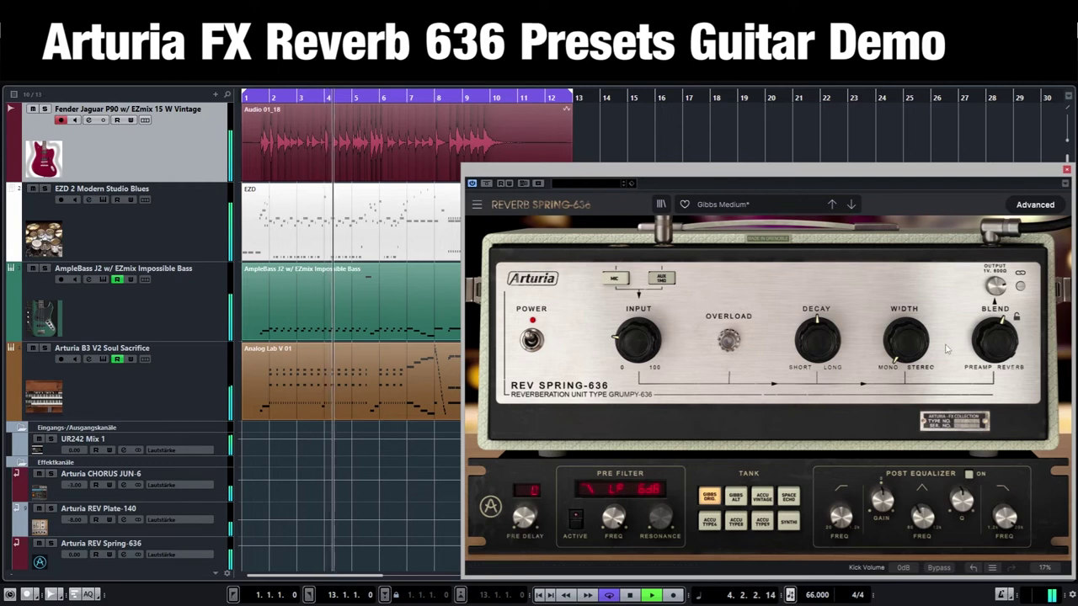
{"action": "mouse_move", "coordinate": [905, 358]}
{"action": "left_click_drag", "start_coordinate": [905, 358], "coordinate": [905, 300]}
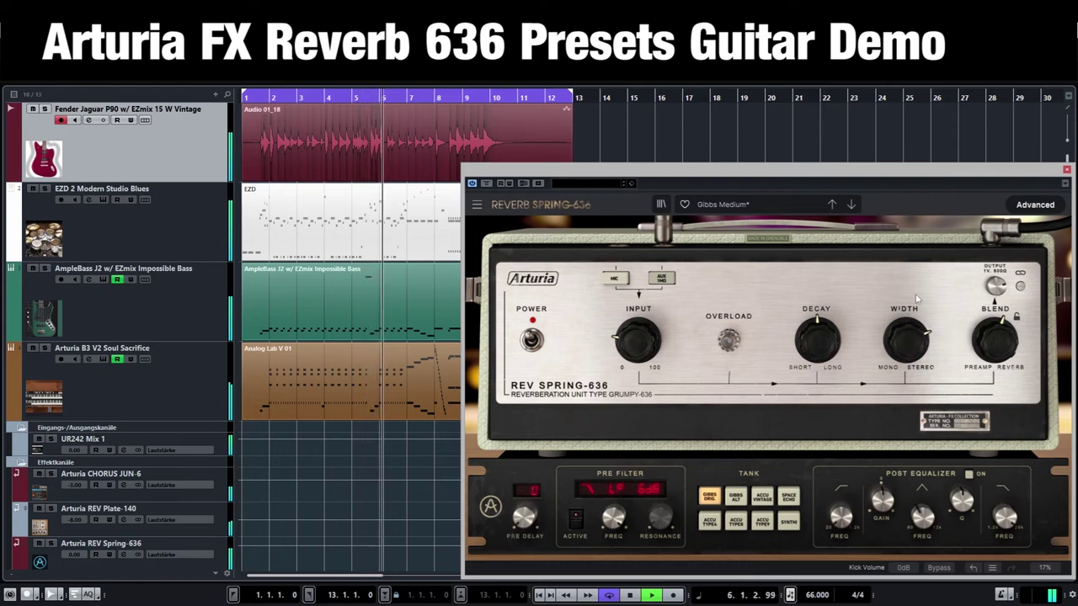
Load the Gibbs Room preset, raise Blend to about 0.868 and increase Input.
{"action": "left_click", "coordinate": [851, 204]}
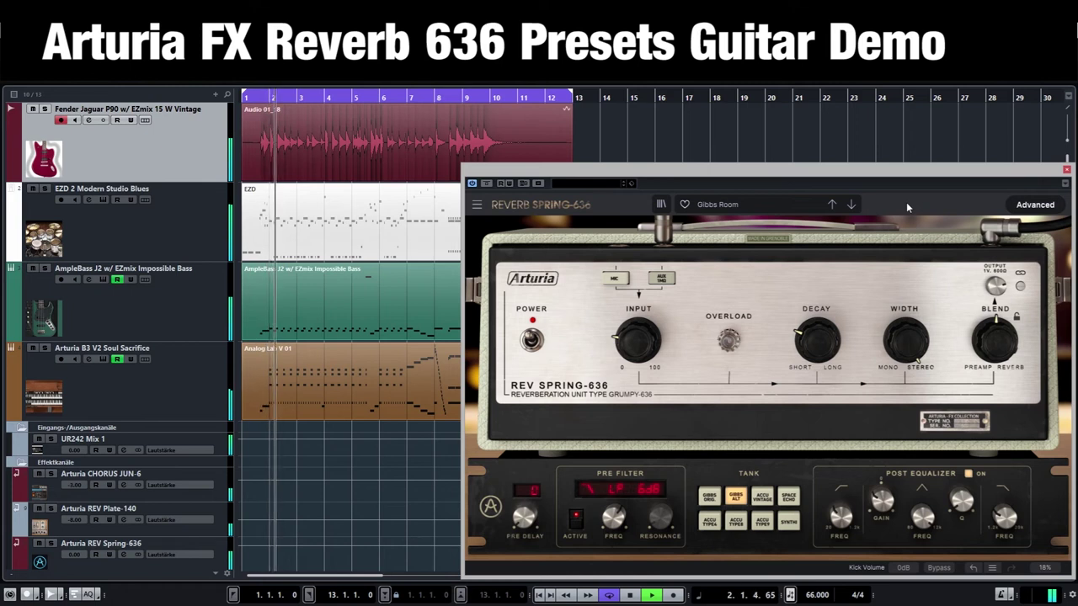
{"action": "mouse_move", "coordinate": [994, 352]}
{"action": "left_click_drag", "start_coordinate": [995, 340], "coordinate": [994, 317]}
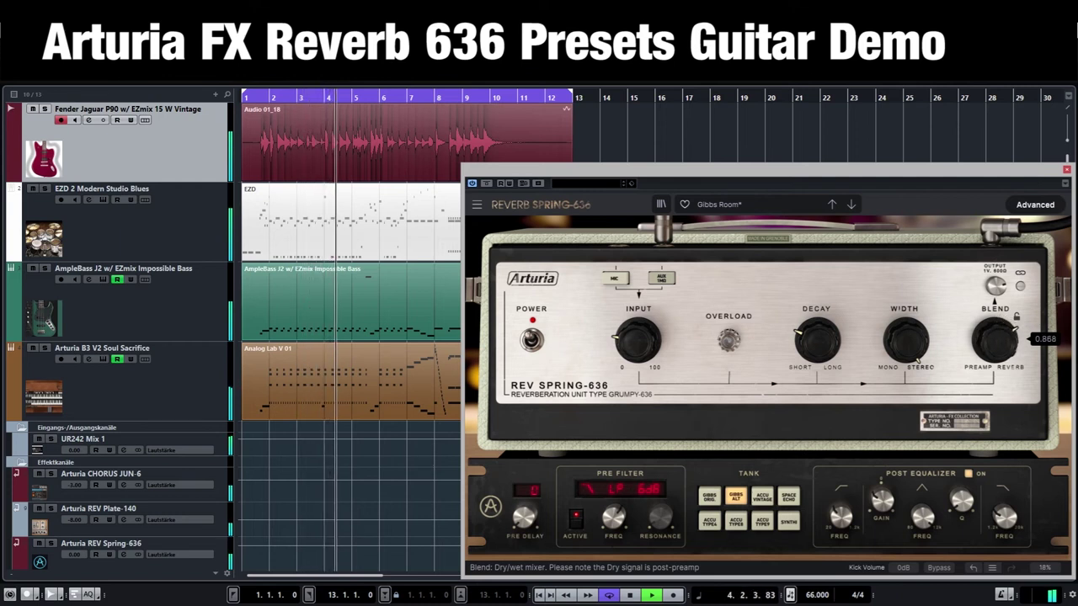
{"action": "left_click_drag", "start_coordinate": [617, 335], "coordinate": [617, 325]}
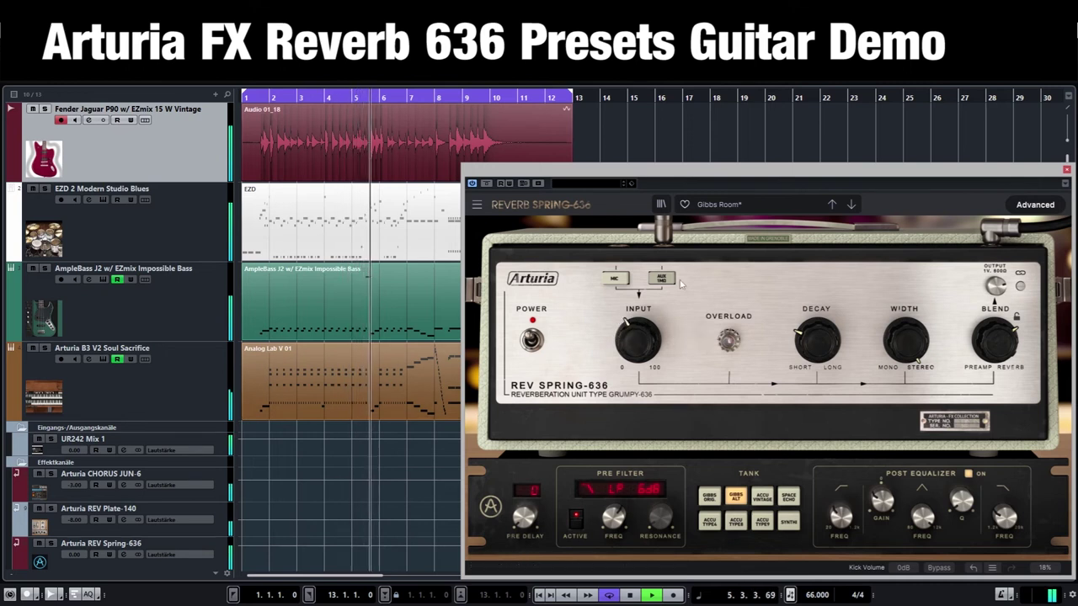
Load the Noice Vintage Preamp preset and compare it repeatedly with the bypassed signal, leaving the effect active.
{"action": "left_click", "coordinate": [852, 205]}
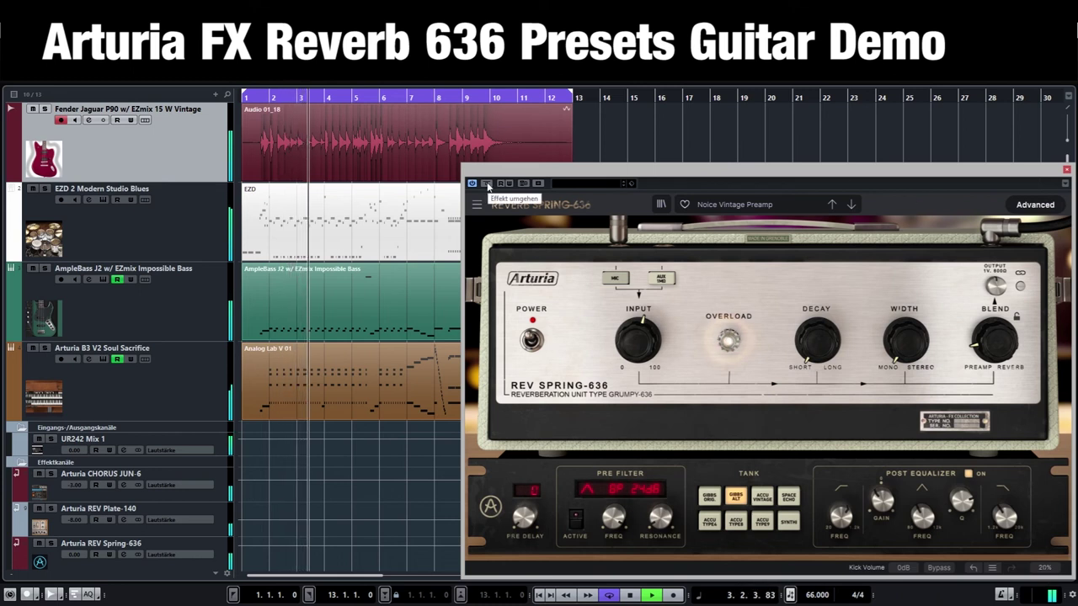
{"action": "left_click", "coordinate": [487, 184]}
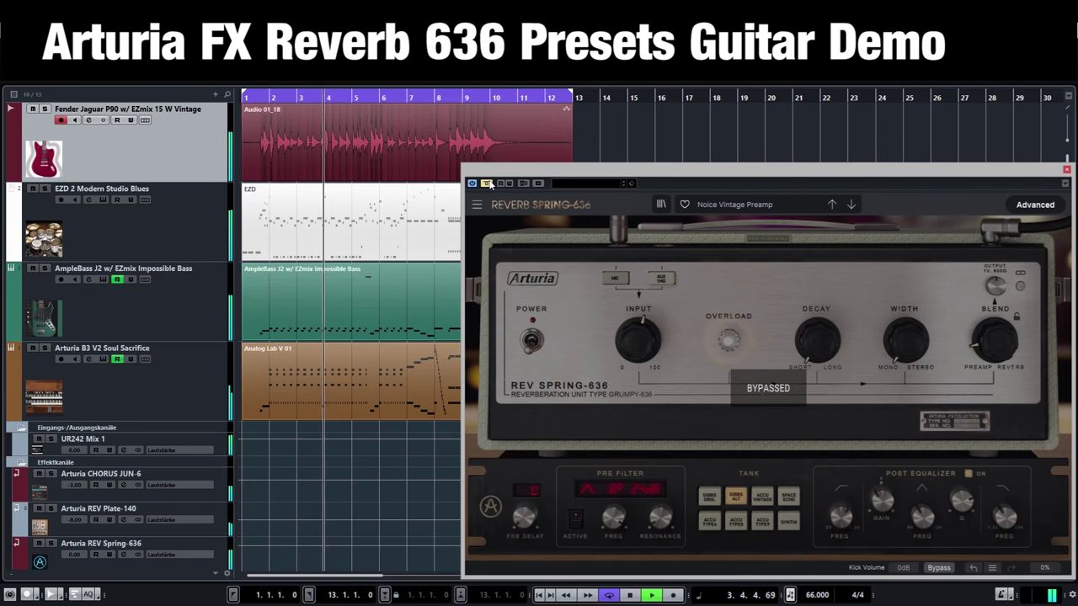
{"action": "left_click", "coordinate": [488, 184]}
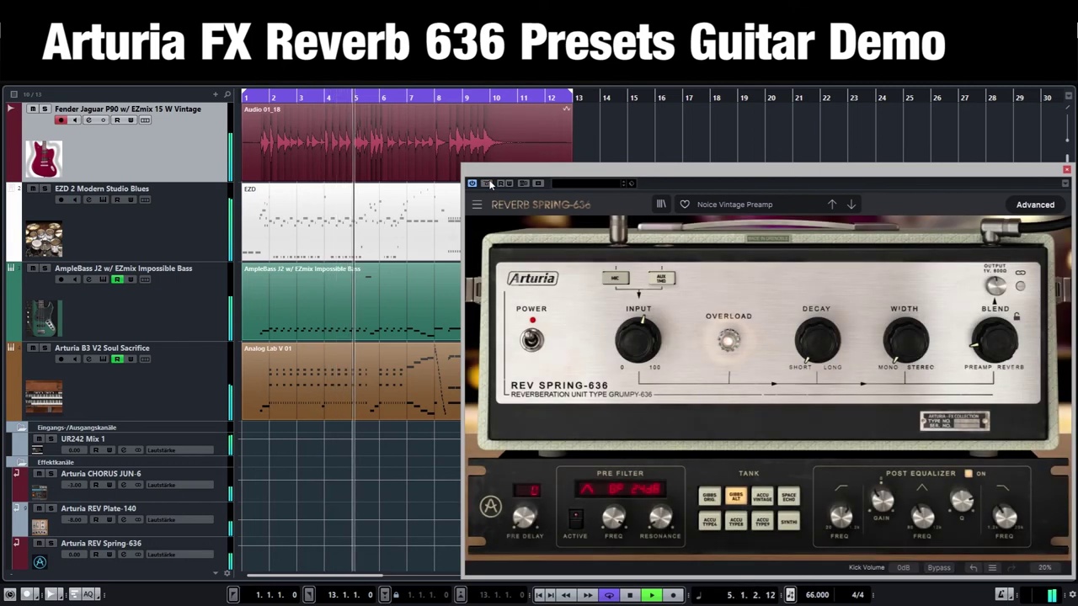
{"action": "left_click", "coordinate": [489, 183]}
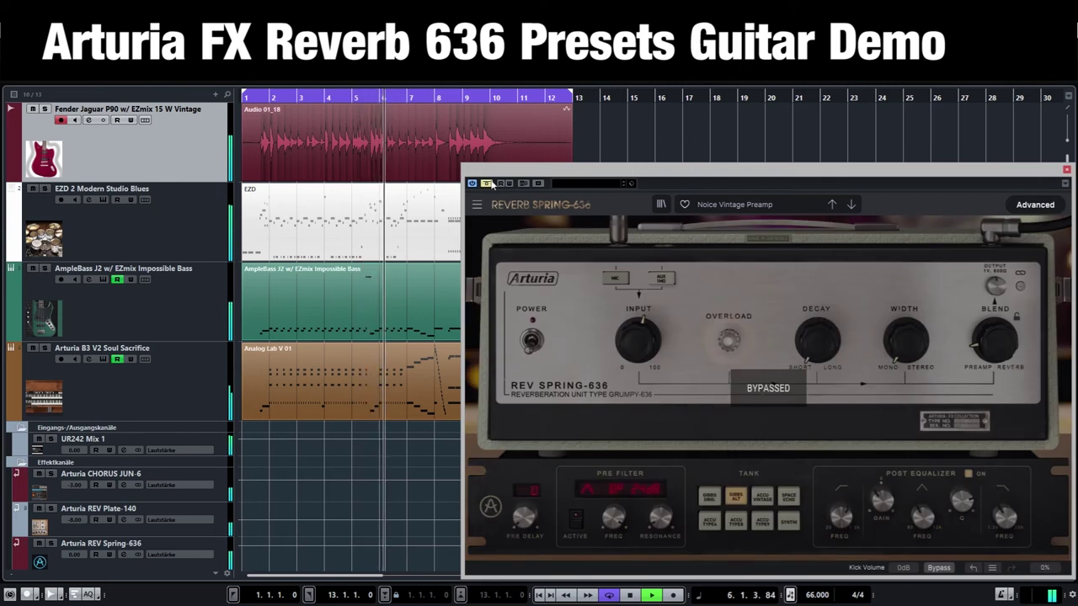
{"action": "left_click", "coordinate": [487, 183]}
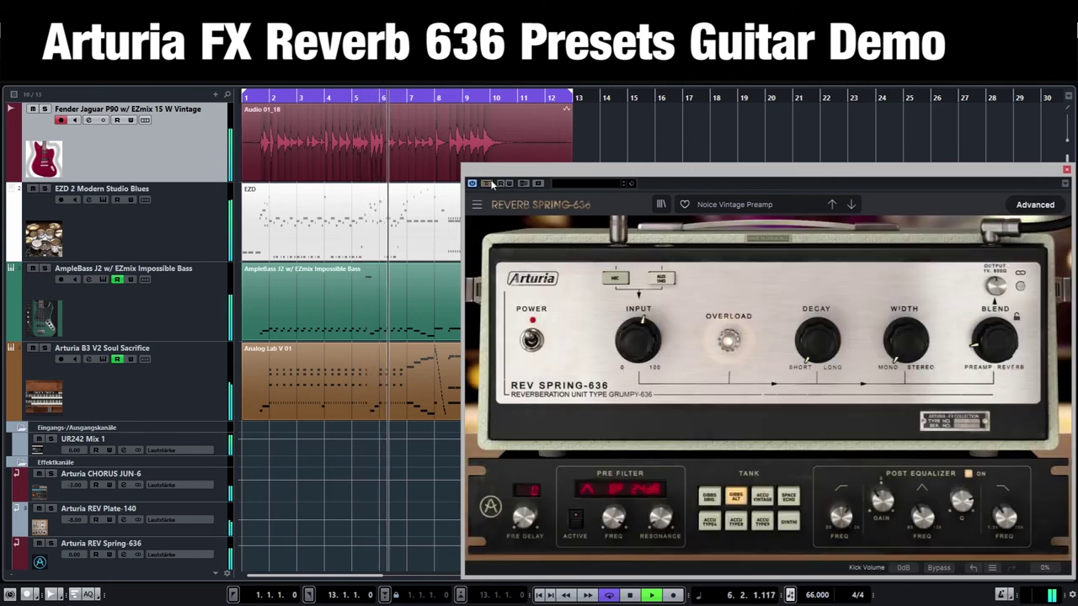
{"action": "left_click", "coordinate": [485, 184]}
{"action": "left_click", "coordinate": [485, 182]}
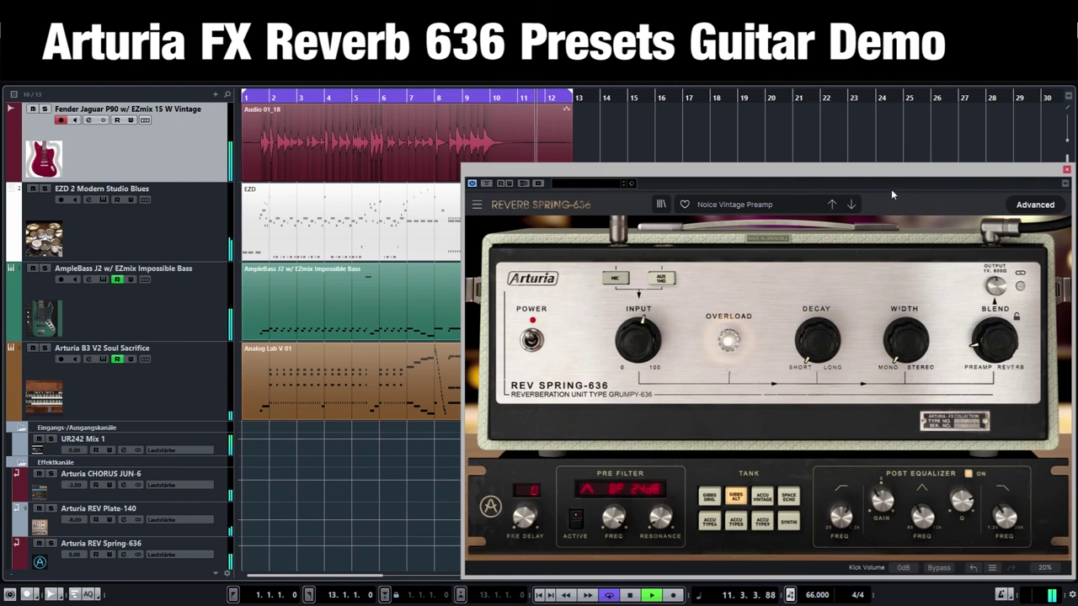
Load the Vibey Slapback preset and raise its Input slightly.
{"action": "left_click", "coordinate": [851, 204]}
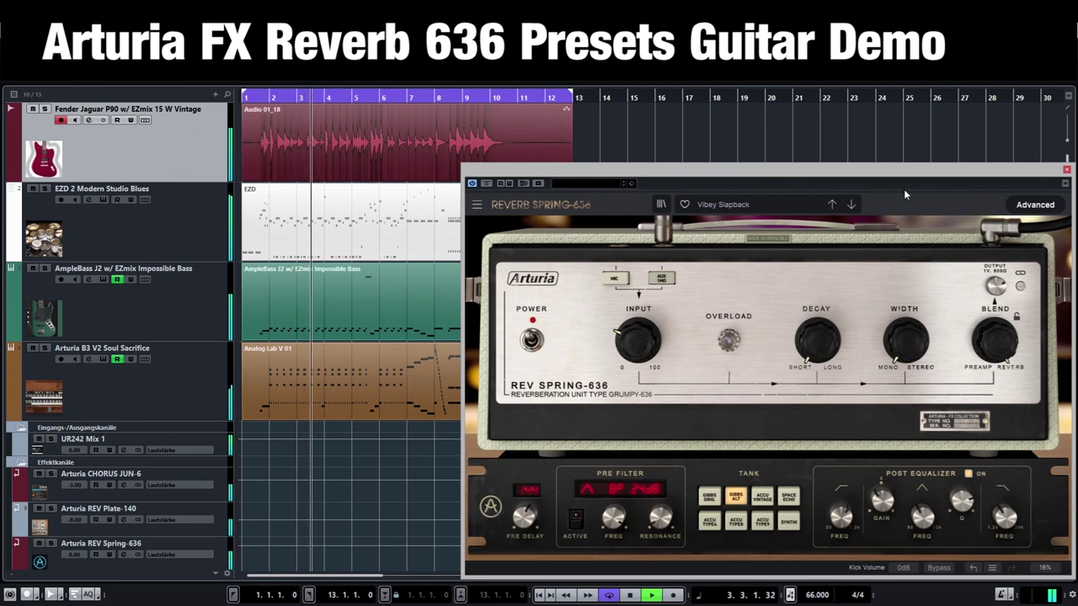
{"action": "scroll", "coordinate": [635, 354], "scroll_direction": "up", "scroll_amount": 1}
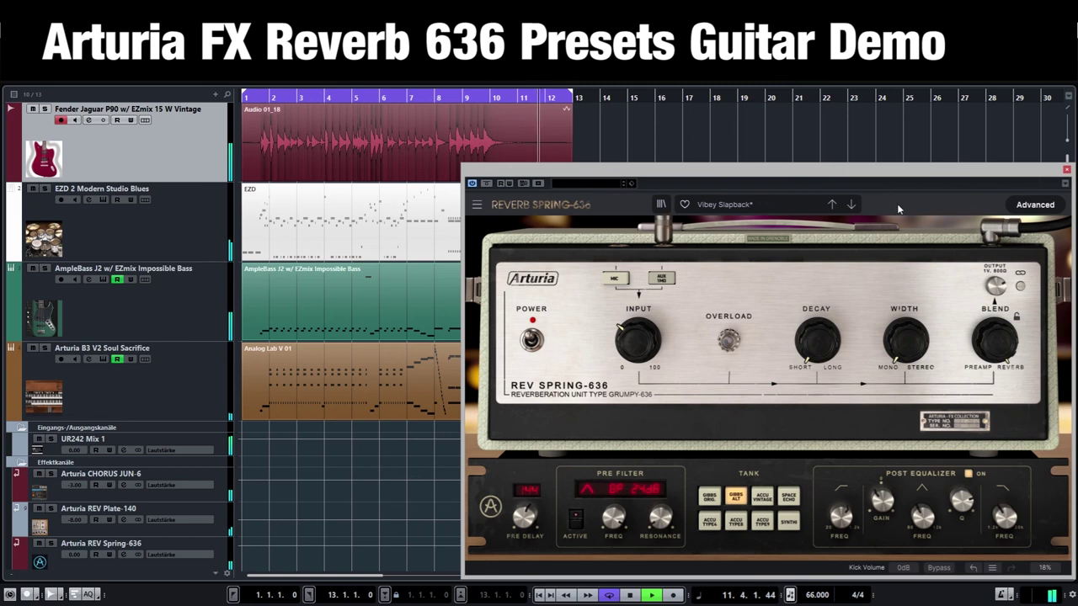
Load the Default preset from the Template category of the spring reverb.
{"action": "left_click", "coordinate": [757, 204]}
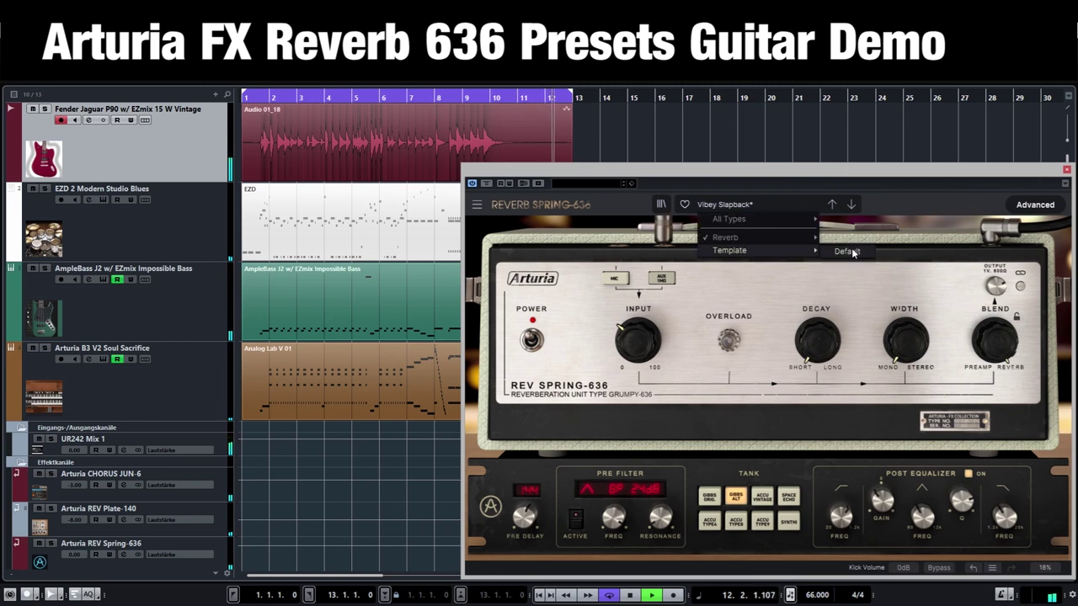
{"action": "left_click", "coordinate": [847, 251]}
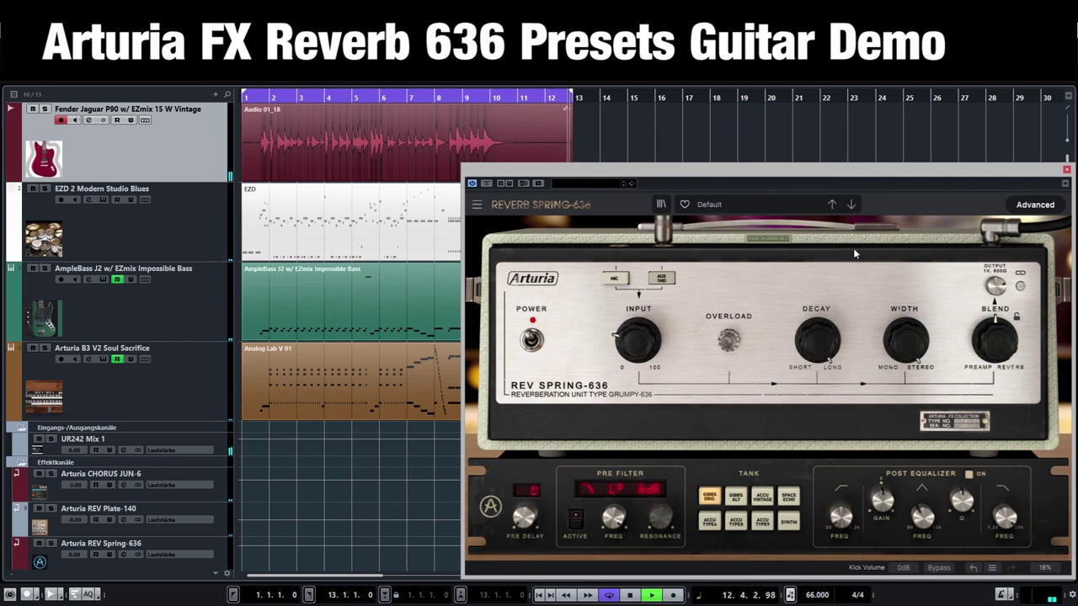